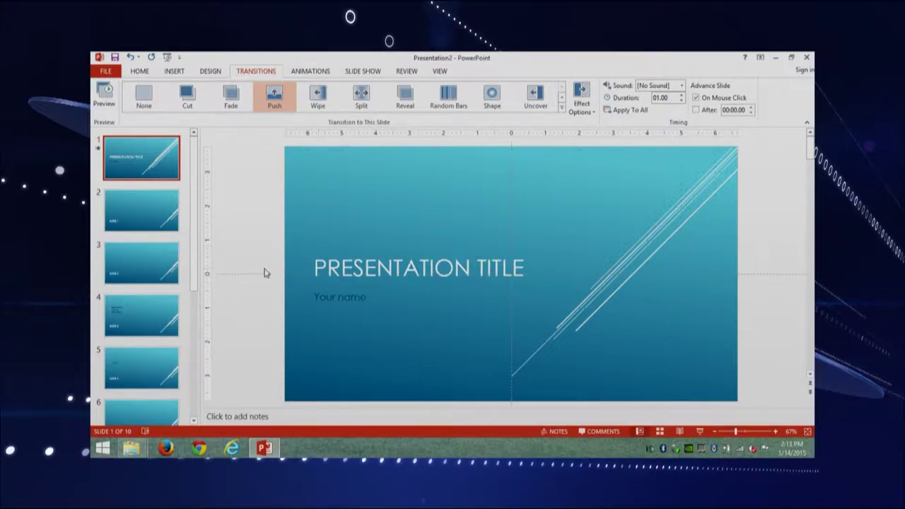
Look through slides 2 to 5 of the presentation
{"action": "left_click", "coordinate": [120, 219]}
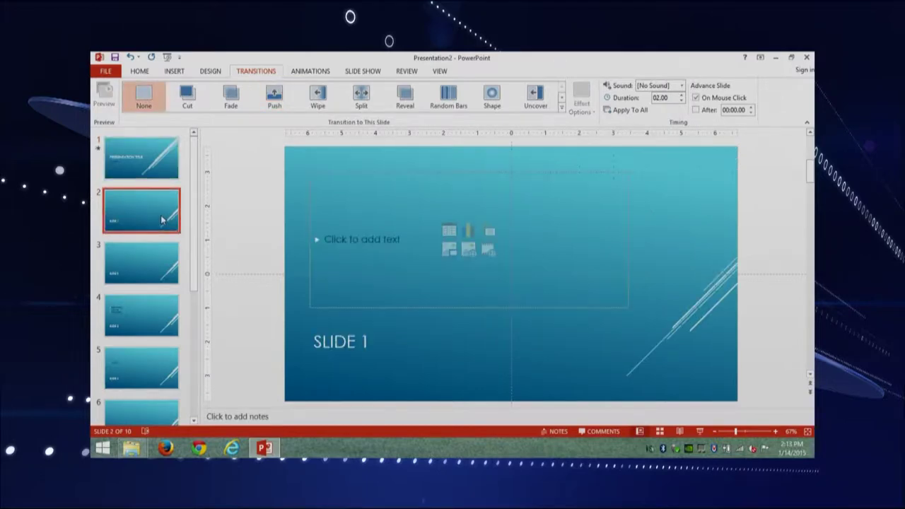
{"action": "left_click", "coordinate": [133, 285]}
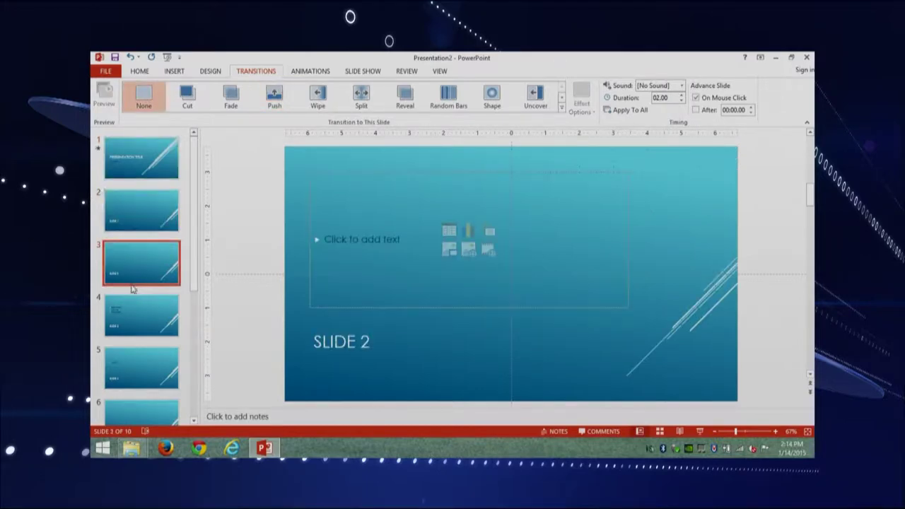
{"action": "left_click", "coordinate": [144, 327]}
{"action": "left_click", "coordinate": [149, 389]}
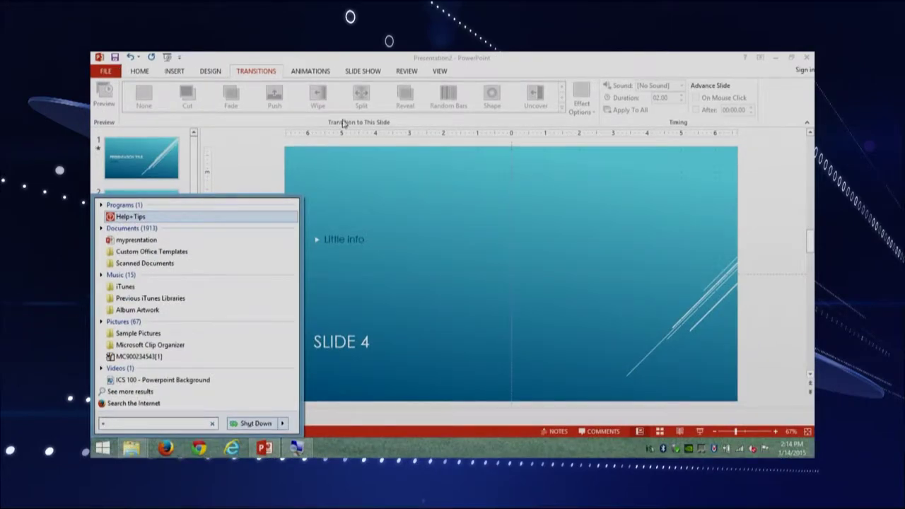
{"action": "left_click", "coordinate": [530, 194]}
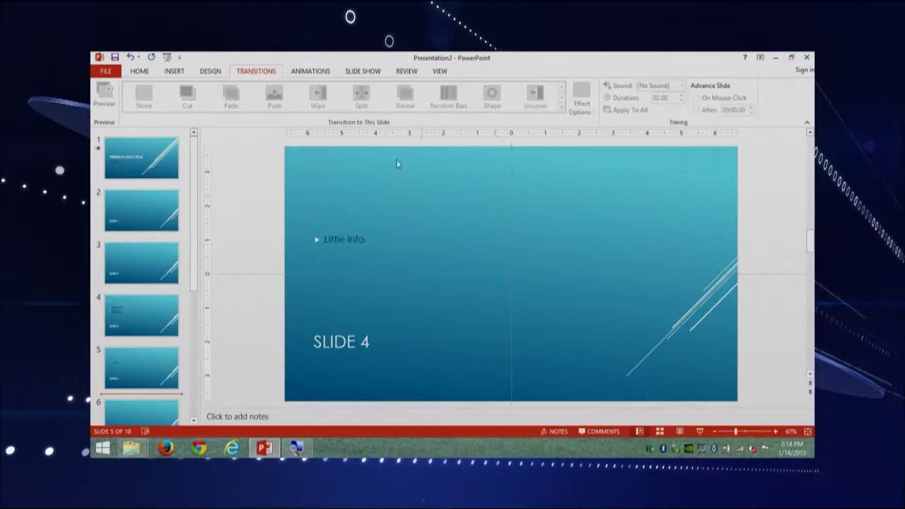
Save the presentation to the computer's Desktop as a PowerPoint Presentation named myfirstpresentation
{"action": "left_click", "coordinate": [103, 71]}
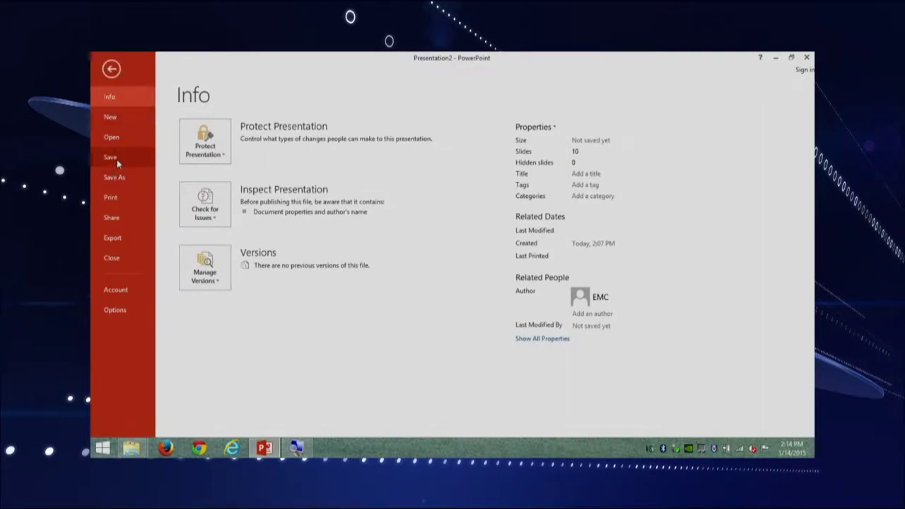
{"action": "left_click", "coordinate": [116, 160]}
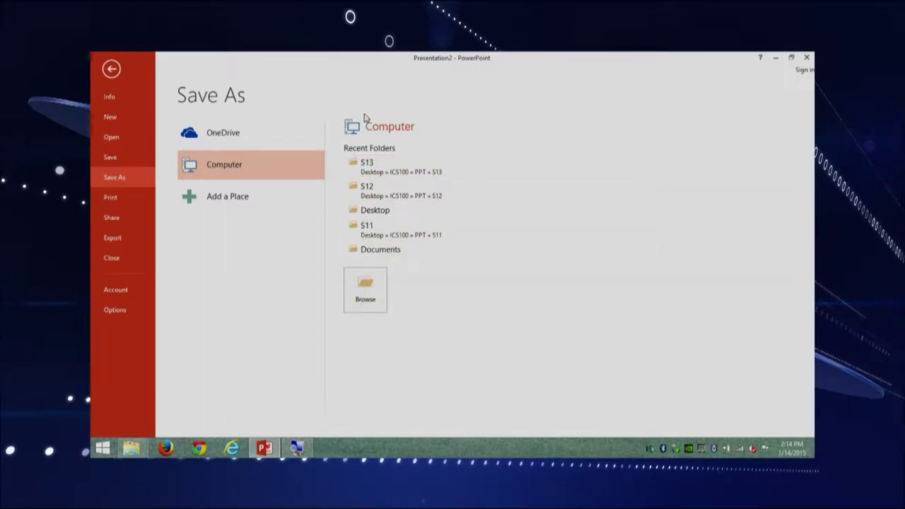
{"action": "left_click", "coordinate": [243, 161]}
{"action": "left_click", "coordinate": [376, 214]}
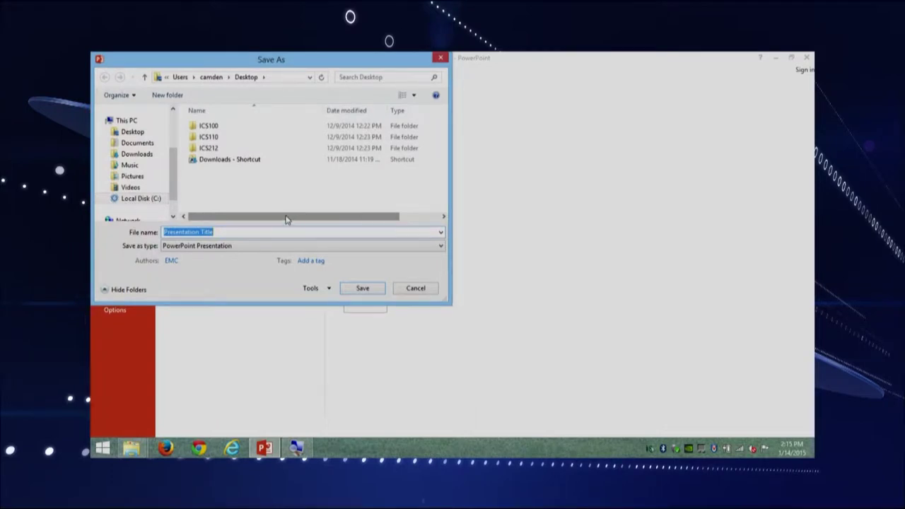
{"action": "type", "text": "+"}
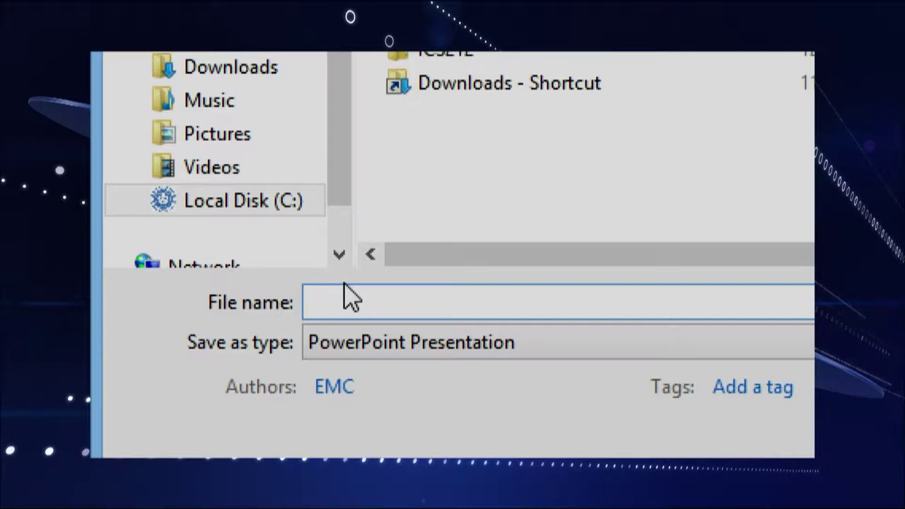
{"action": "type", "text": "myfirstpe"}
{"action": "key", "text": "BackSpace"}
{"action": "type", "text": "resenta"}
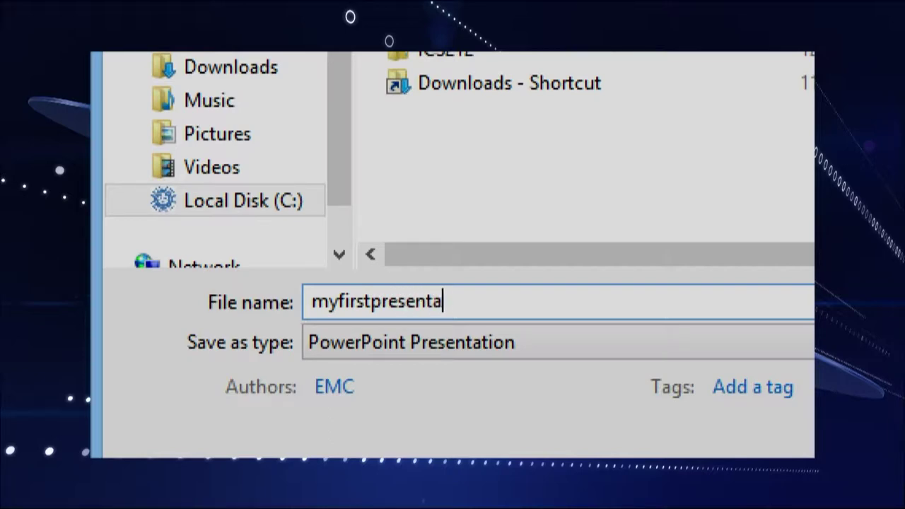
{"action": "type", "text": "tion"}
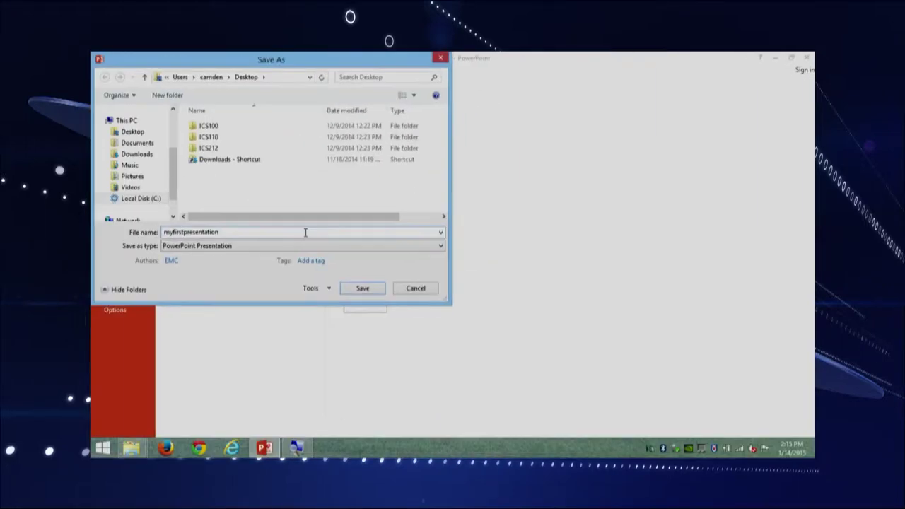
{"action": "left_click_drag", "start_coordinate": [219, 60], "coordinate": [329, 106]}
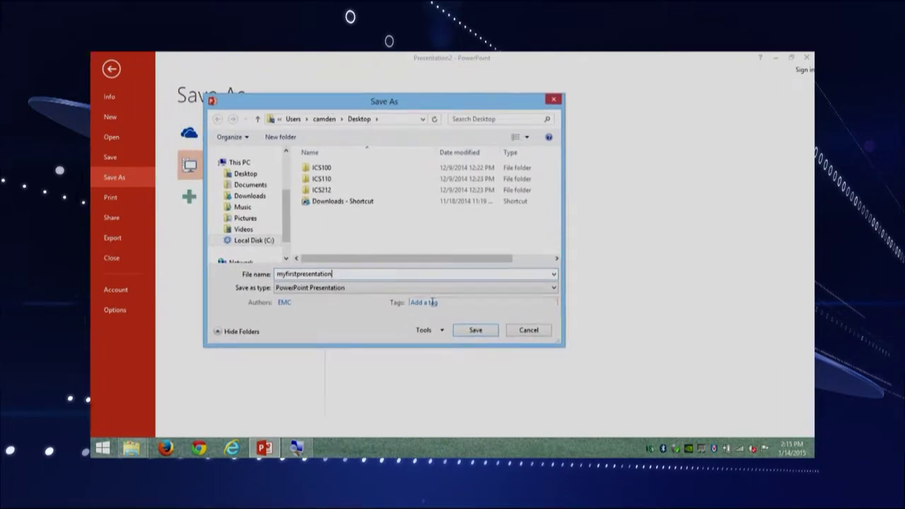
{"action": "left_click", "coordinate": [477, 330]}
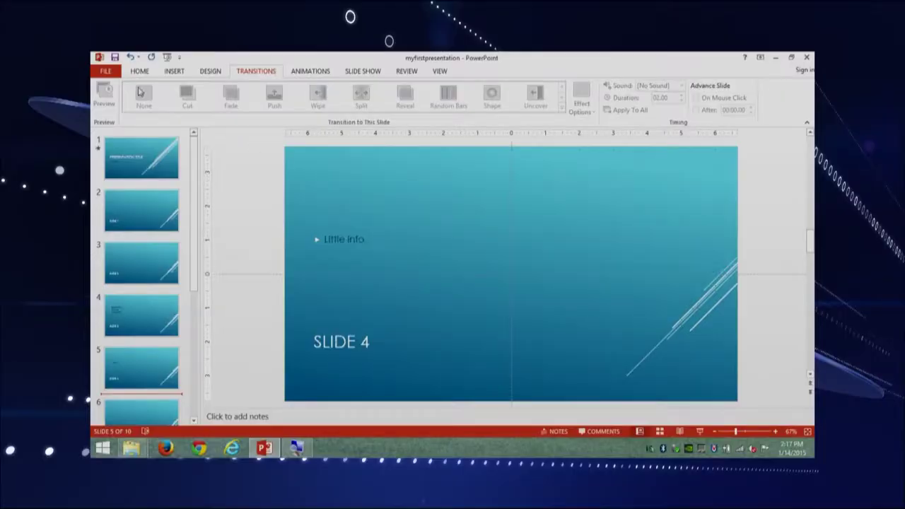
Open the presentation's print settings and examine the options for which slides to print
{"action": "left_click", "coordinate": [103, 72]}
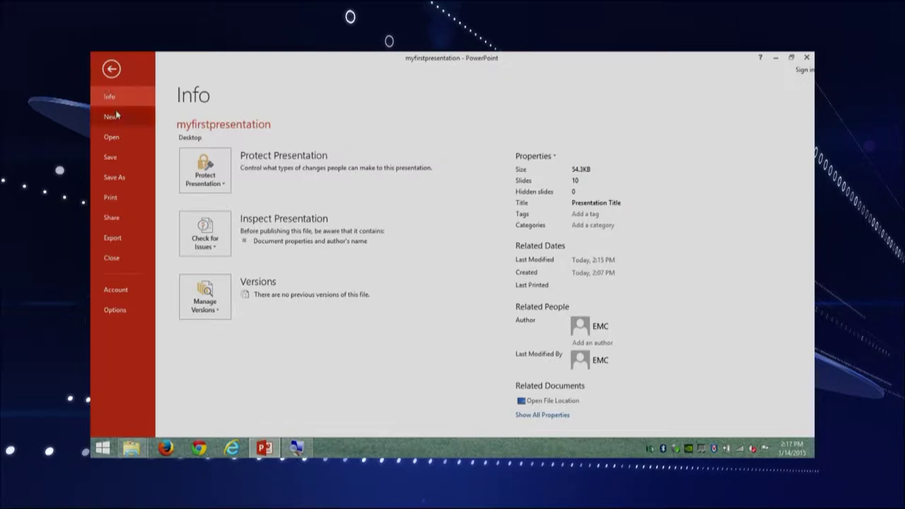
{"action": "left_click", "coordinate": [111, 198]}
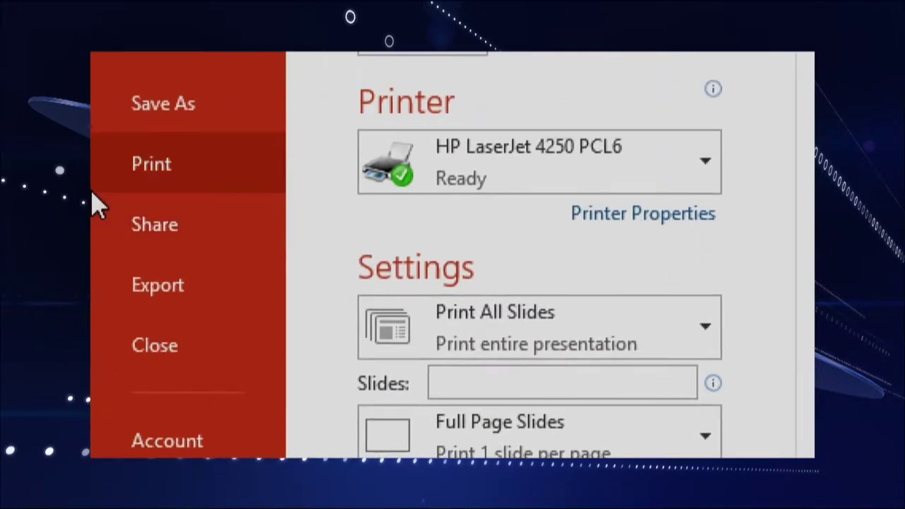
{"action": "mouse_move", "coordinate": [430, 172]}
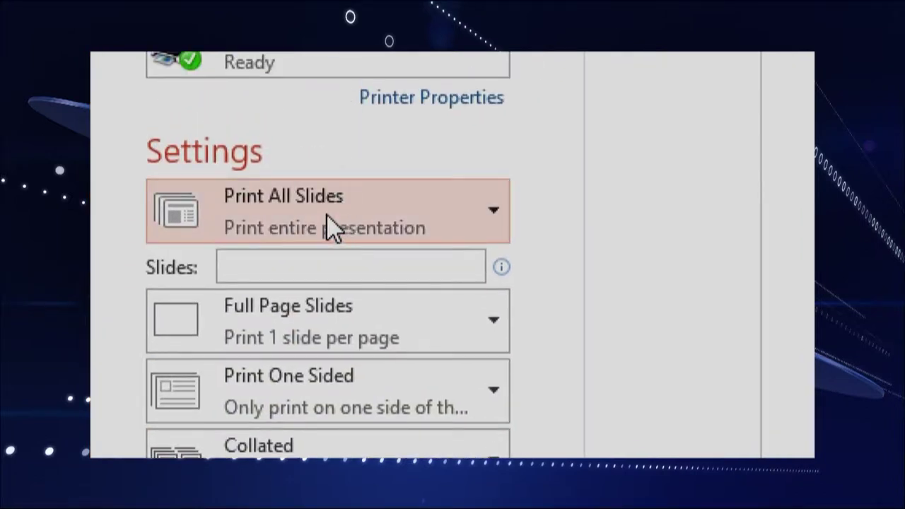
{"action": "left_click", "coordinate": [494, 225]}
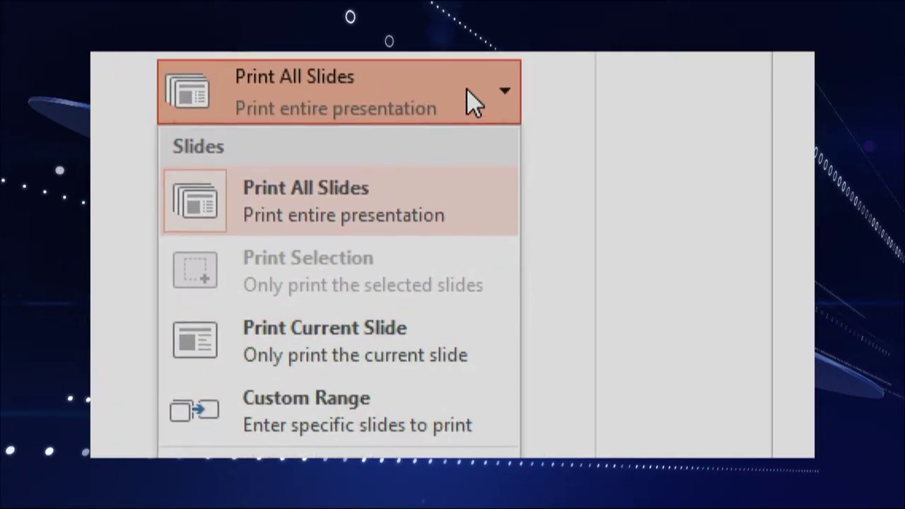
{"action": "left_click", "coordinate": [446, 108]}
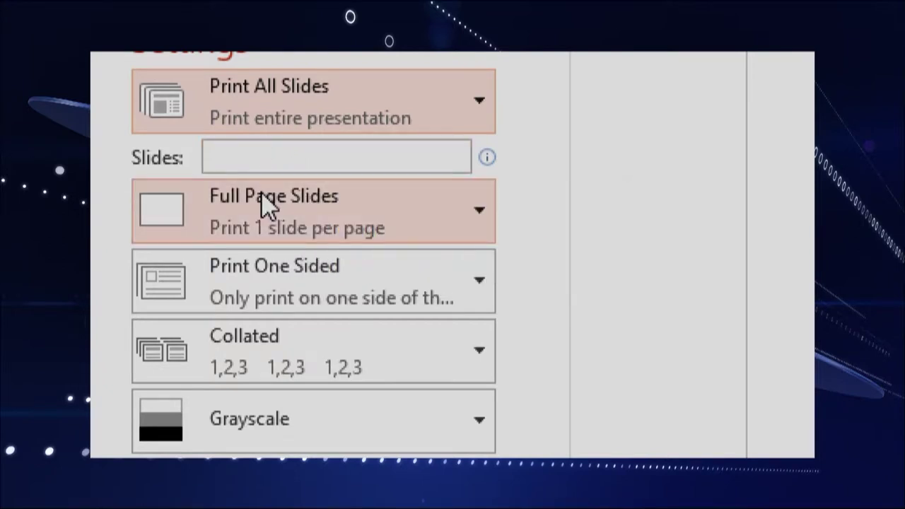
Enter 2-3 as the custom range of slides to print and clear it again
{"action": "left_click", "coordinate": [249, 154]}
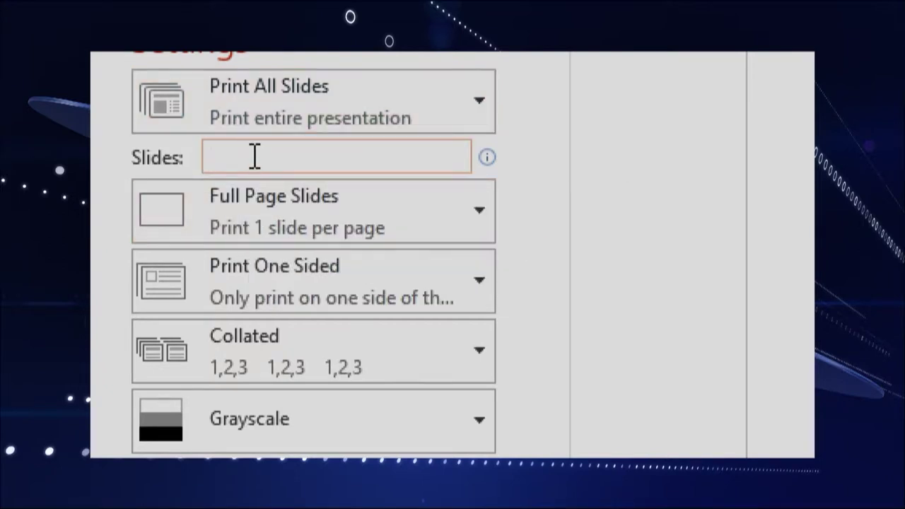
{"action": "type", "text": "2"}
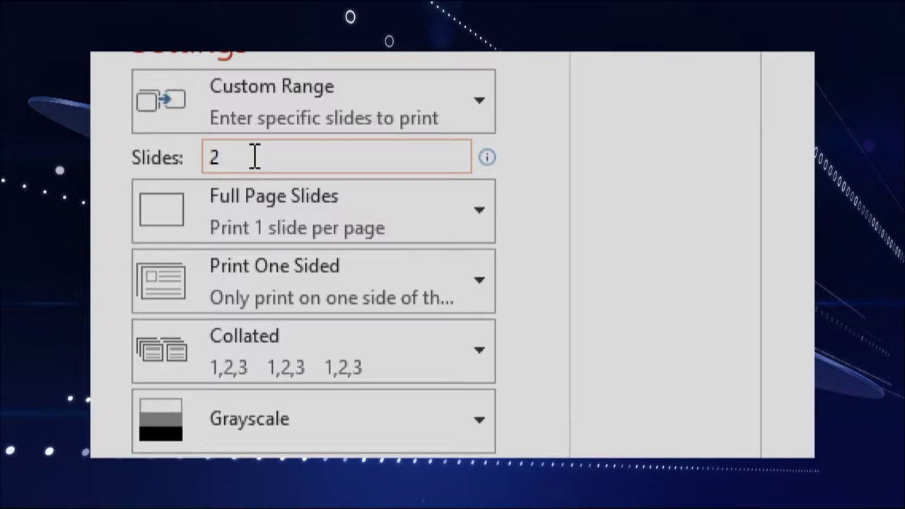
{"action": "type", "text": "-3"}
{"action": "key", "text": "BackSpace"}
{"action": "key", "text": "BackSpace"}
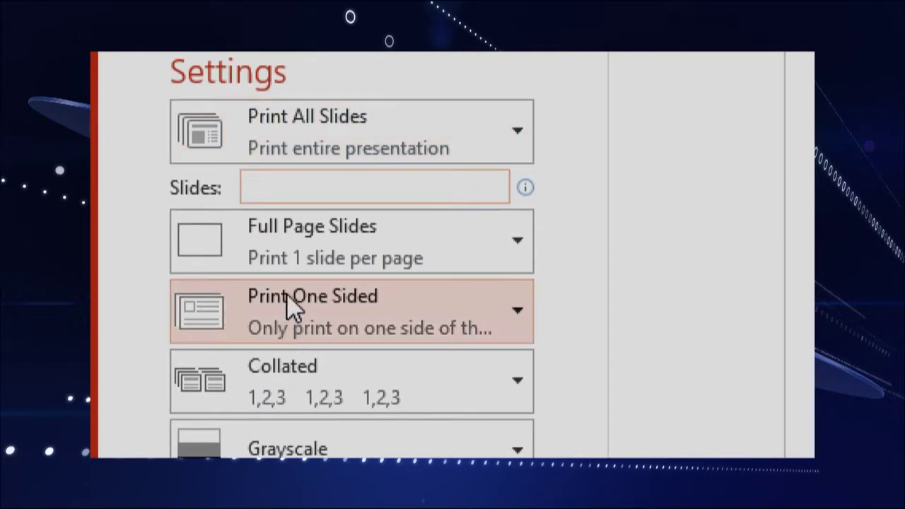
Set the print color mode to Pure Black and White after checking the one-sided printing option
{"action": "left_click", "coordinate": [515, 326]}
{"action": "left_click", "coordinate": [515, 327]}
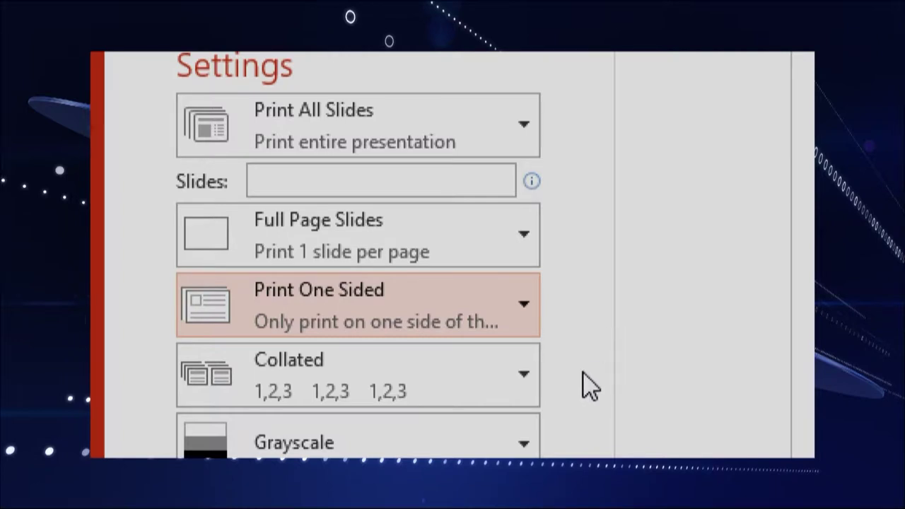
{"action": "scroll", "coordinate": [410, 417], "scroll_direction": "down", "scroll_amount": 1}
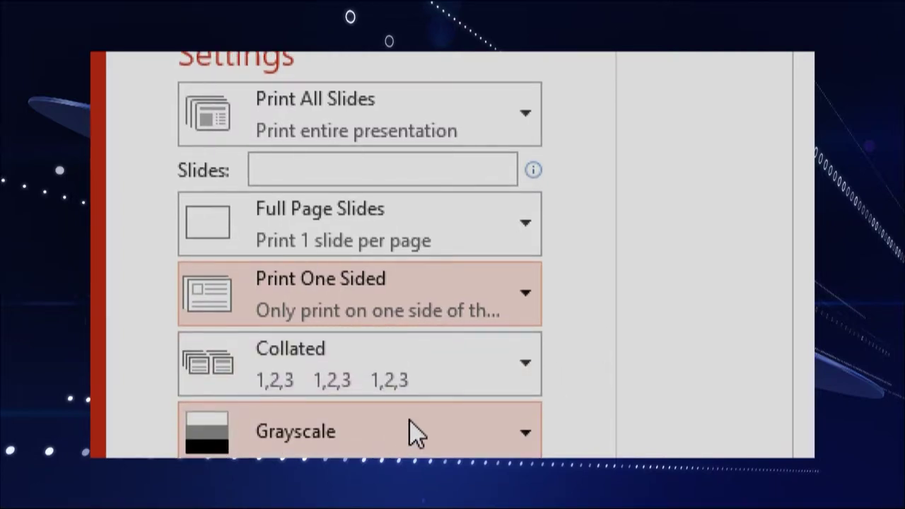
{"action": "scroll", "coordinate": [473, 431], "scroll_direction": "down", "scroll_amount": 1}
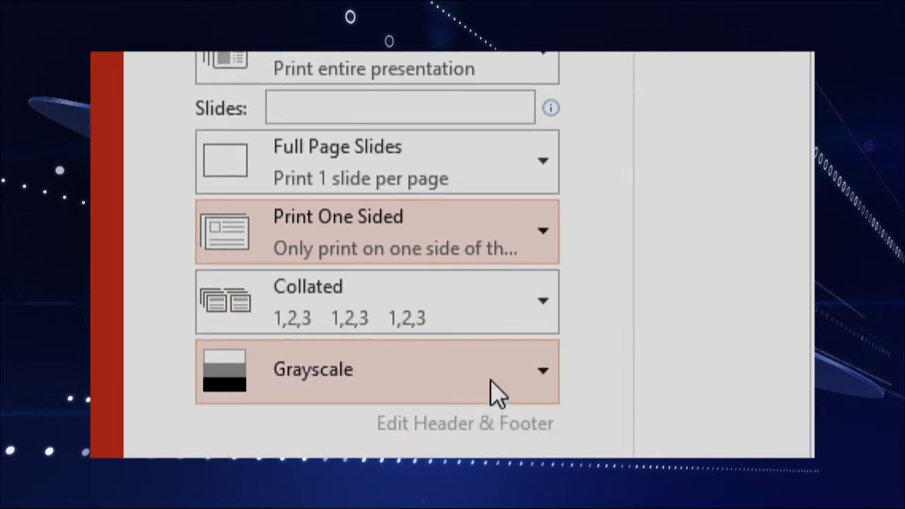
{"action": "left_click", "coordinate": [540, 367]}
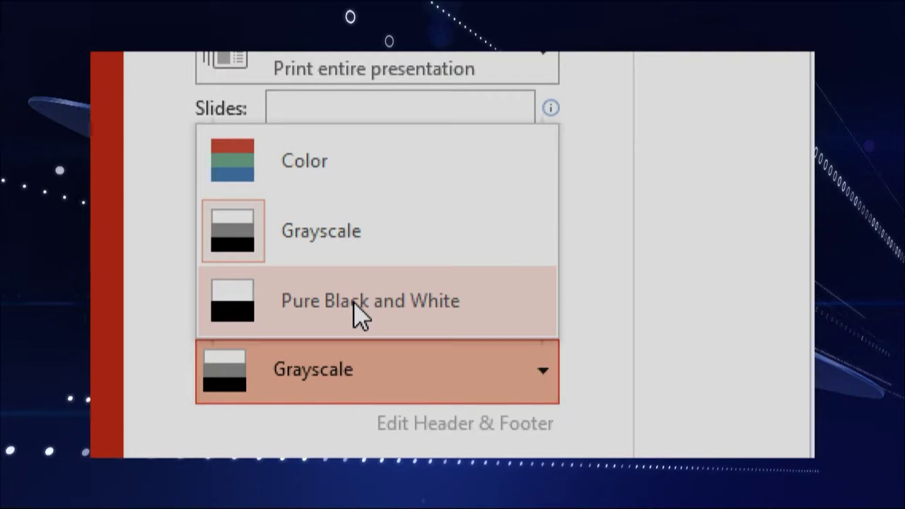
{"action": "left_click", "coordinate": [356, 311]}
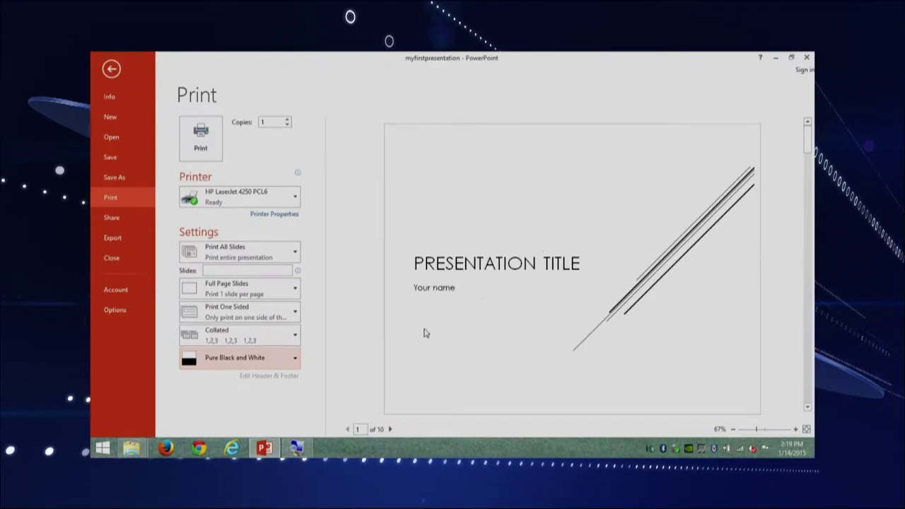
Page forward through the print preview to page 5 to examine the slides in black and white
{"action": "left_click", "coordinate": [391, 430]}
{"action": "left_click", "coordinate": [391, 430]}
{"action": "left_click", "coordinate": [391, 430]}
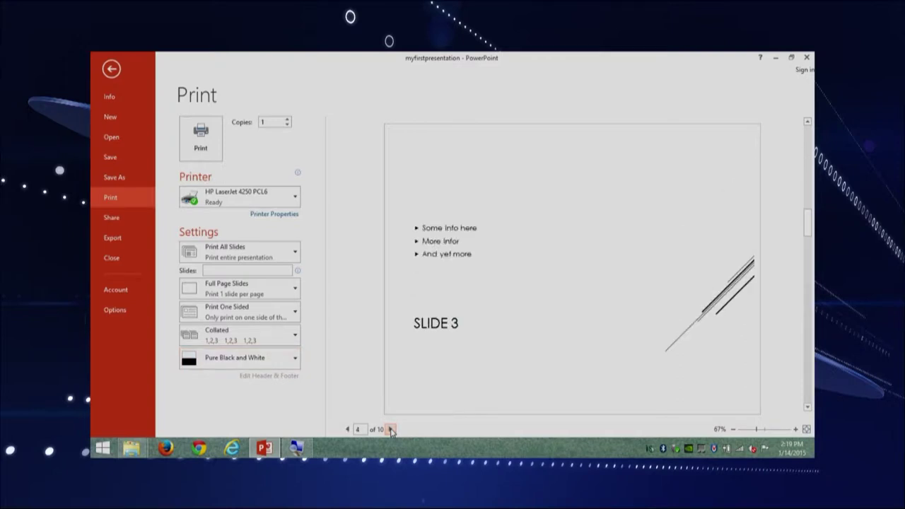
{"action": "left_click", "coordinate": [390, 430]}
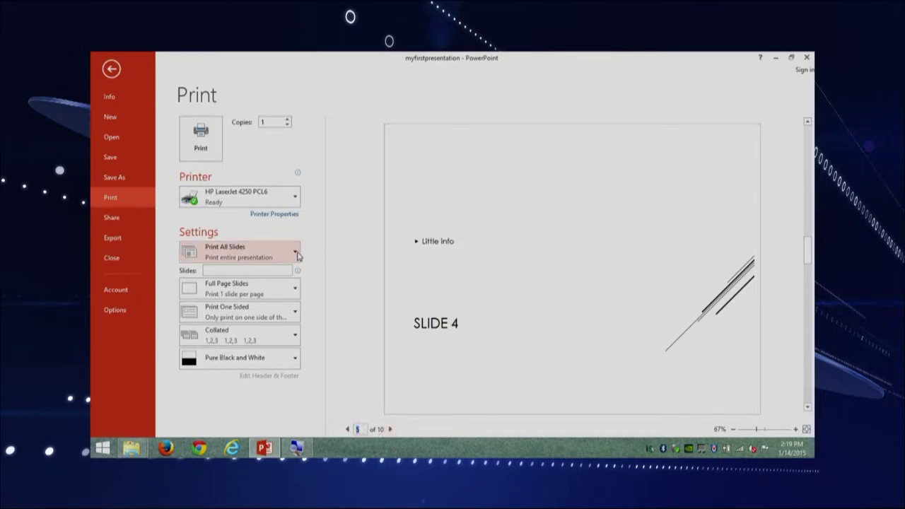
Set the print layout to 3 Slides handouts and check the second page of the preview before returning to the first
{"action": "mouse_move", "coordinate": [296, 273]}
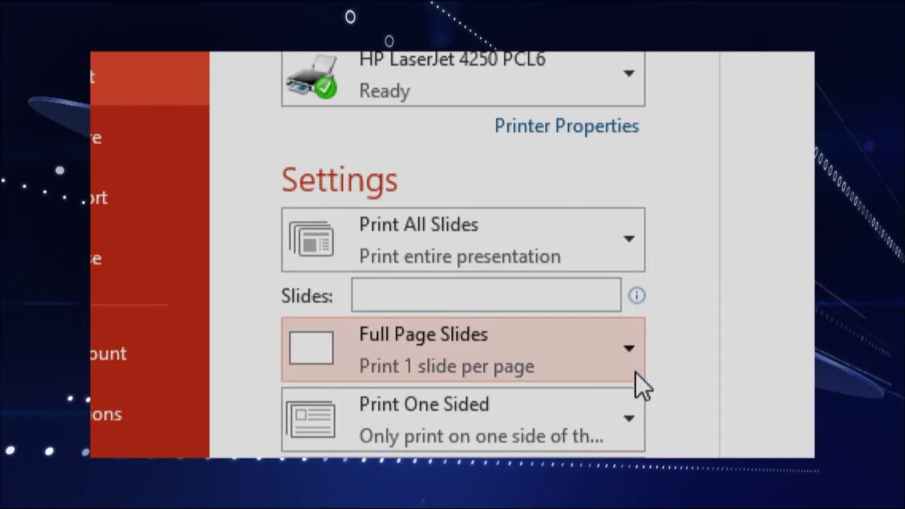
{"action": "left_click", "coordinate": [630, 347]}
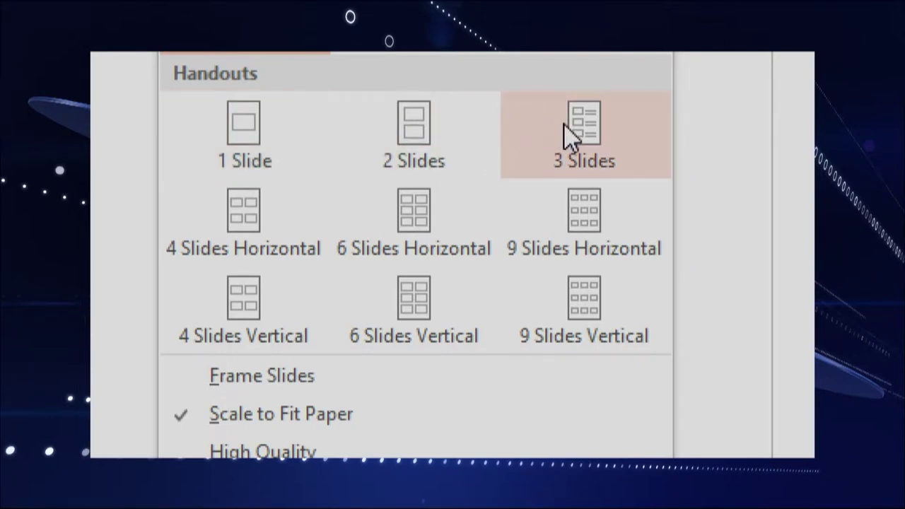
{"action": "left_click", "coordinate": [590, 127]}
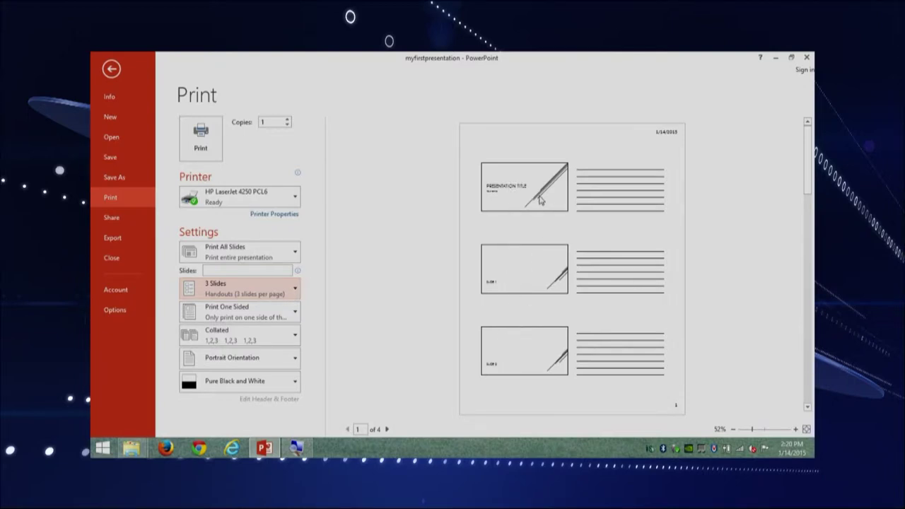
{"action": "left_click", "coordinate": [387, 429]}
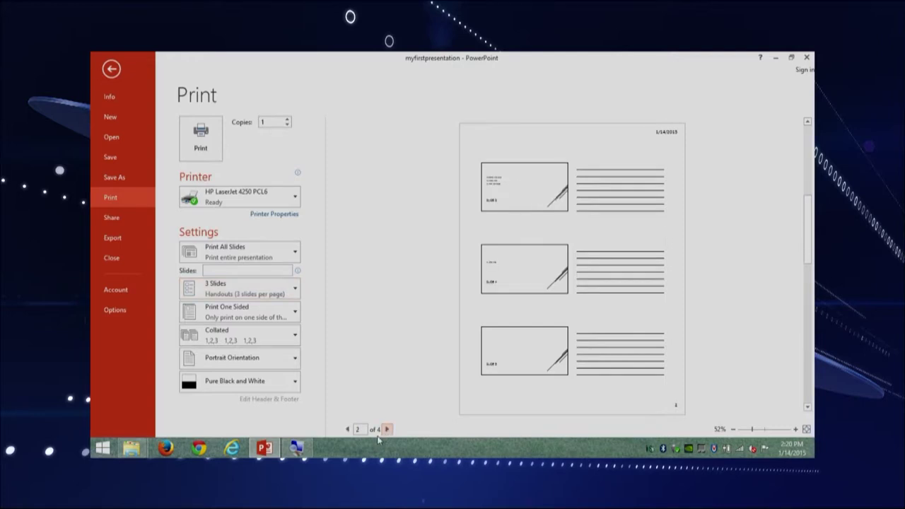
{"action": "left_click", "coordinate": [347, 429]}
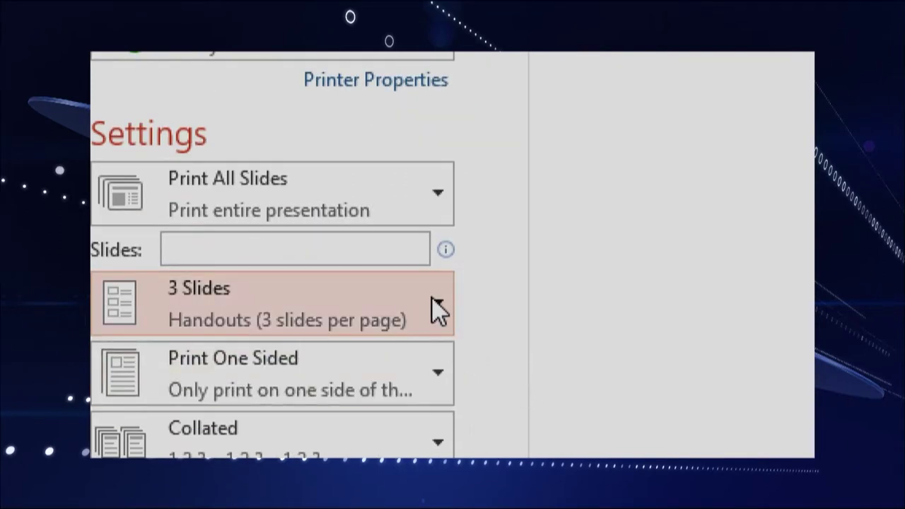
Set the print layout to Outline and return to the slide editing view
{"action": "left_click", "coordinate": [422, 311]}
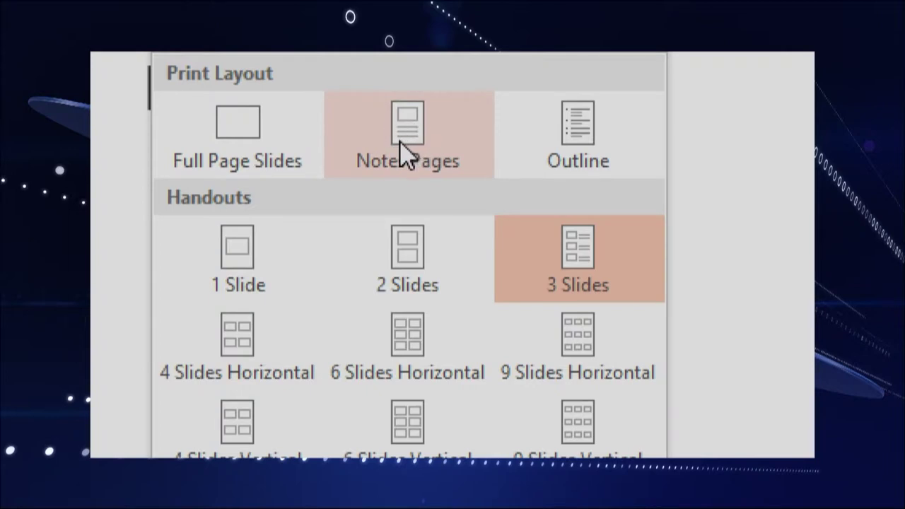
{"action": "left_click", "coordinate": [586, 141]}
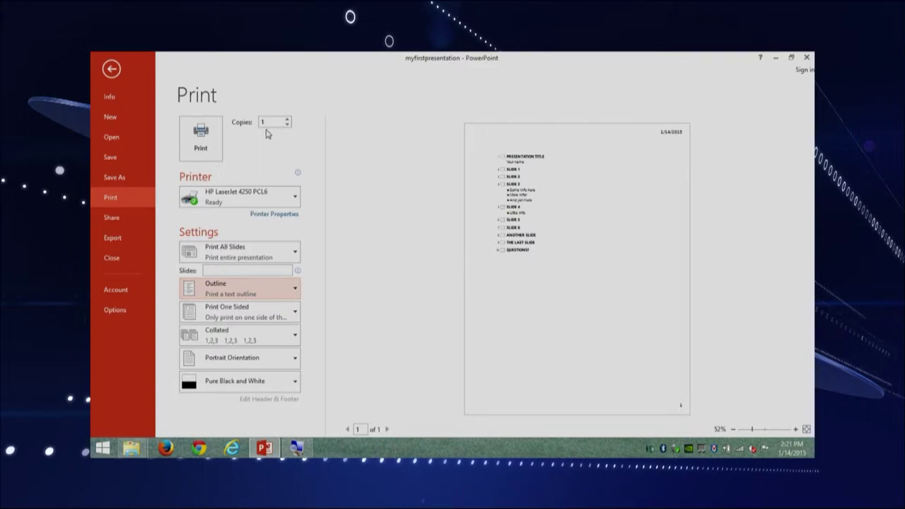
{"action": "left_click", "coordinate": [111, 69]}
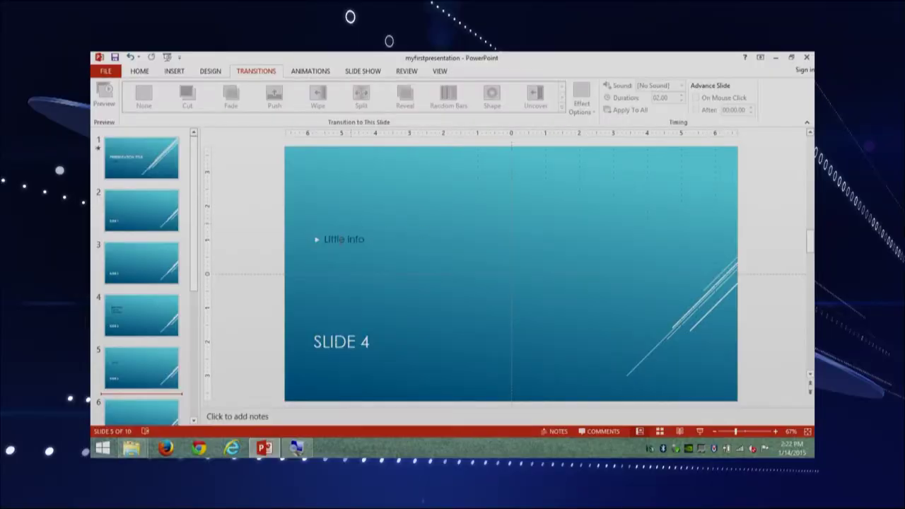
Insert a table with 4 columns and 5 rows on the slide titled Slide 1
{"action": "left_click", "coordinate": [154, 219]}
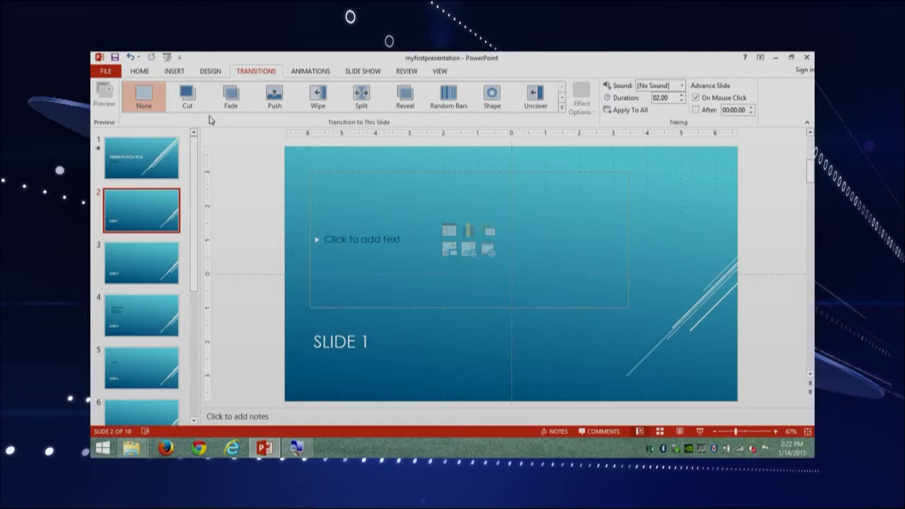
{"action": "left_click", "coordinate": [173, 71]}
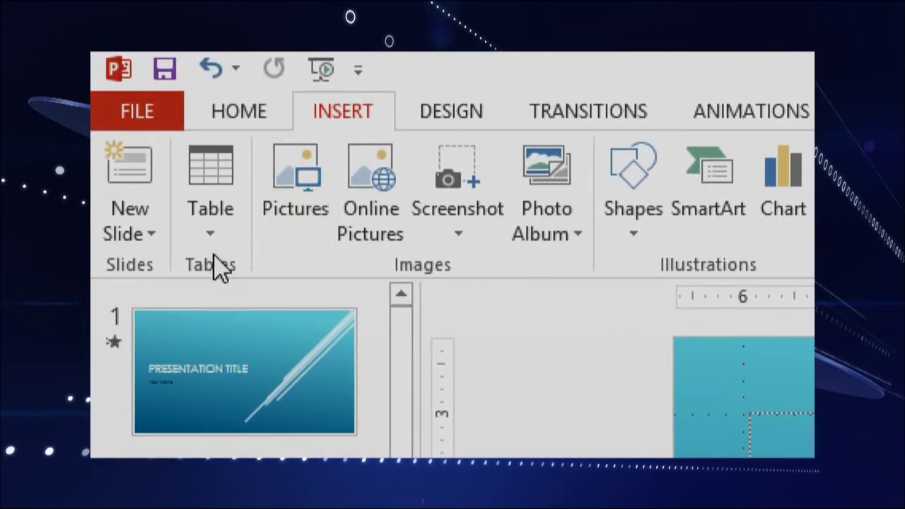
{"action": "left_click", "coordinate": [219, 229]}
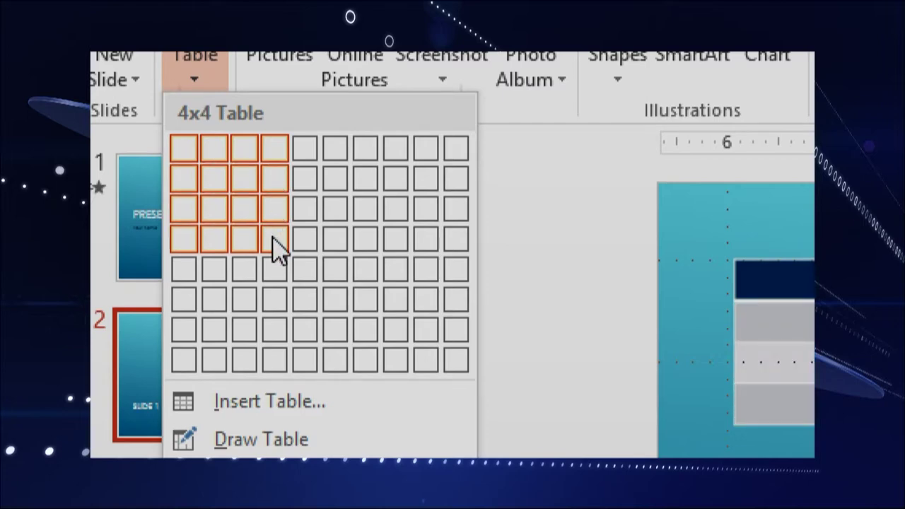
{"action": "left_click", "coordinate": [276, 272]}
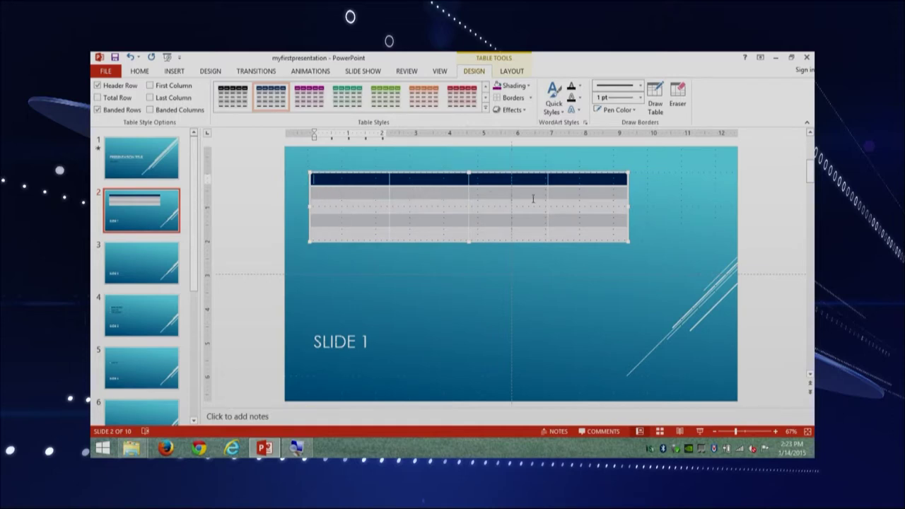
Try the table's header row and banded rows options off and on, along with the purple table style
{"action": "left_click", "coordinate": [97, 85]}
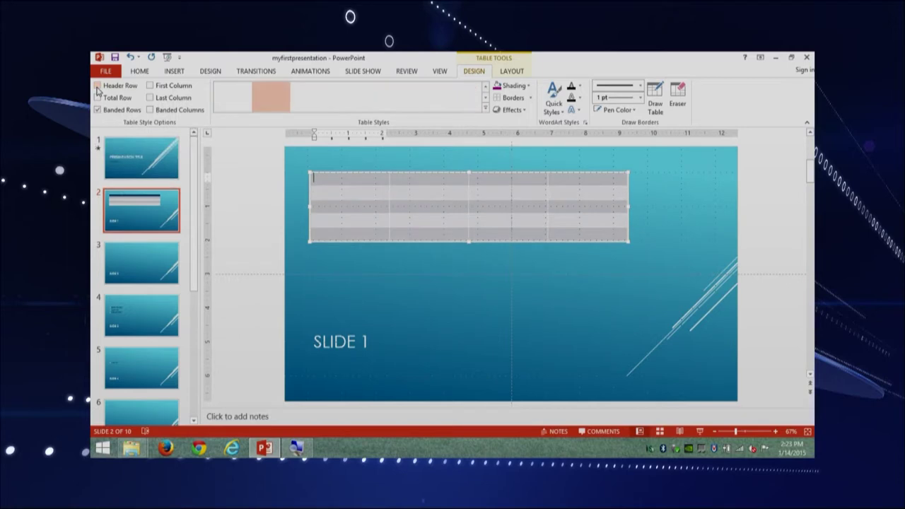
{"action": "left_click", "coordinate": [97, 85]}
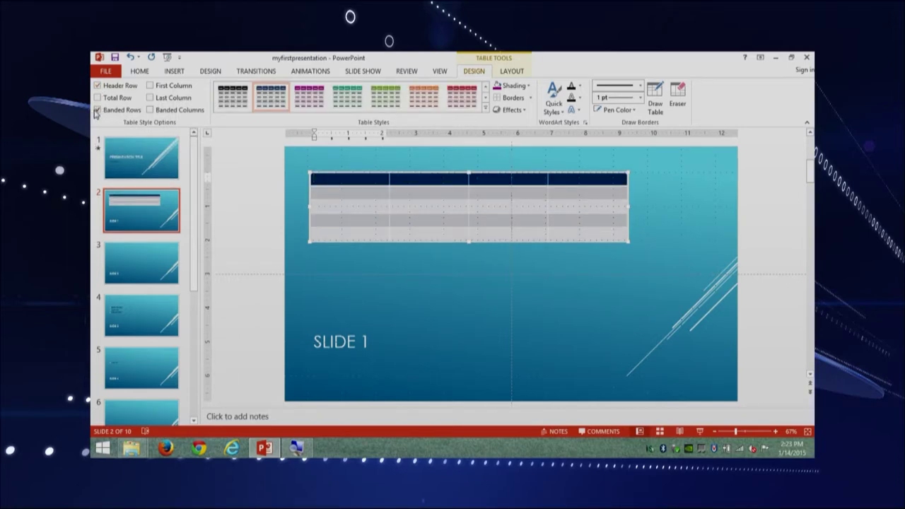
{"action": "left_click", "coordinate": [97, 111]}
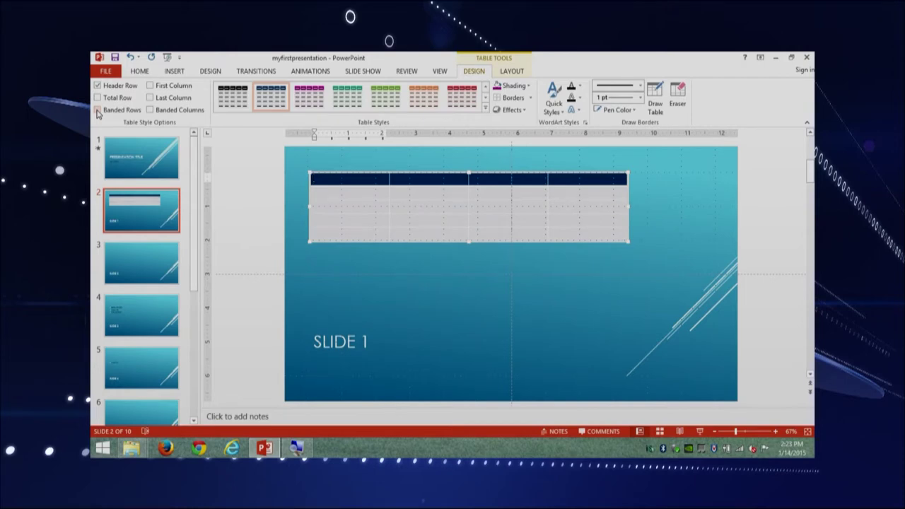
{"action": "left_click", "coordinate": [310, 96]}
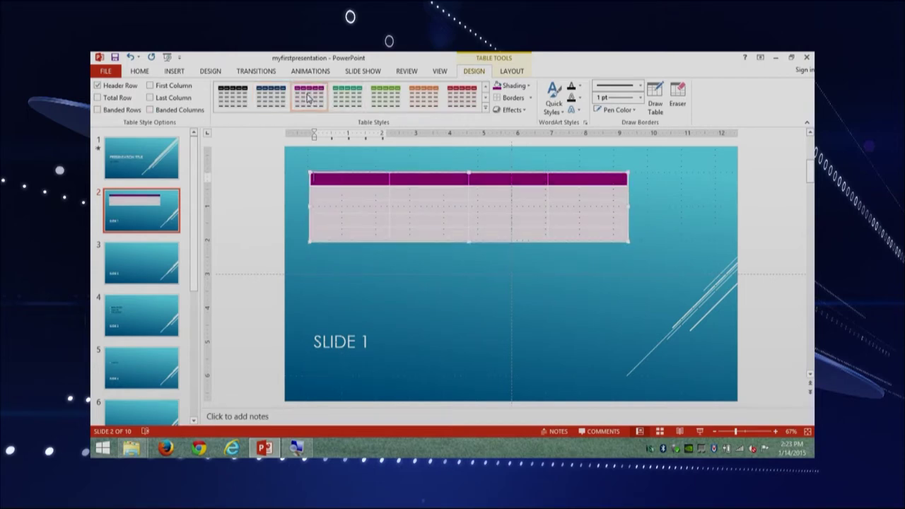
{"action": "left_click", "coordinate": [99, 111]}
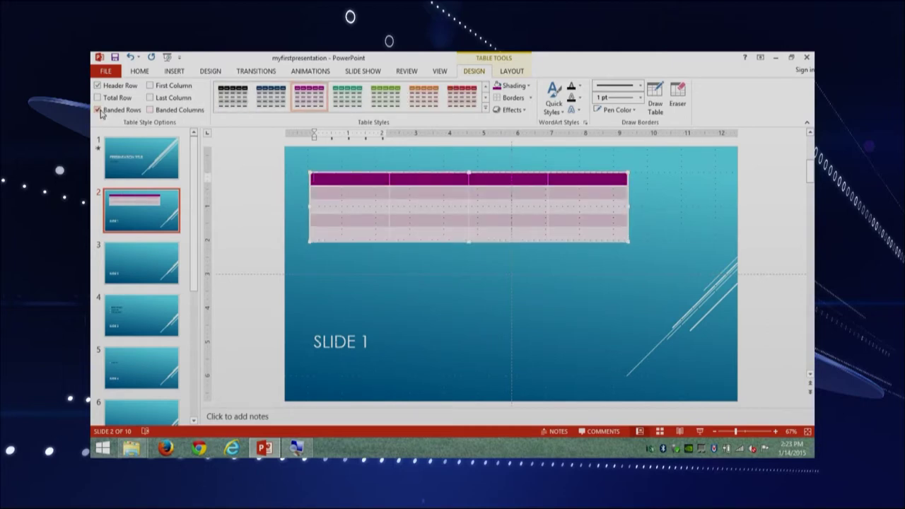
Apply the red table style and move the table to the horizontal center of the slide, above its title
{"action": "left_click", "coordinate": [456, 94]}
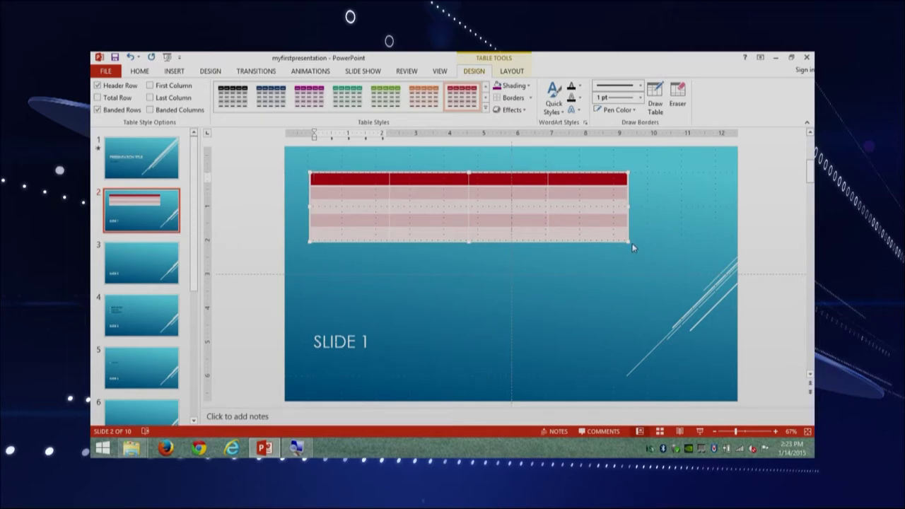
{"action": "left_click_drag", "start_coordinate": [625, 241], "coordinate": [667, 286]}
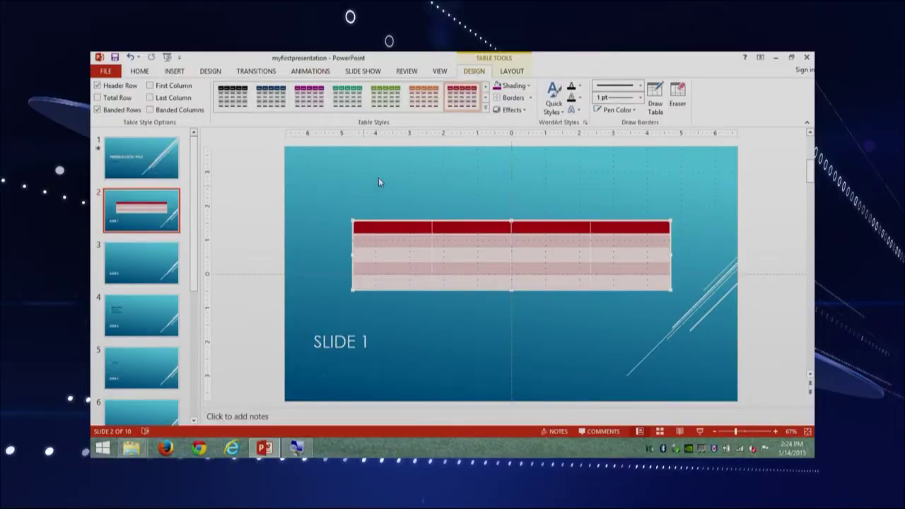
Insert a table with 5 columns and 4 rows on the slide titled Slide 3
{"action": "left_click", "coordinate": [135, 303]}
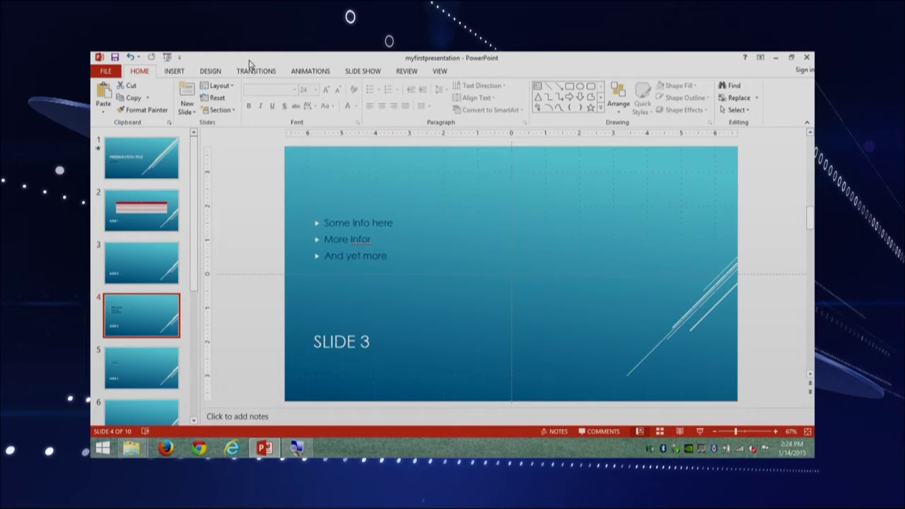
{"action": "left_click", "coordinate": [174, 73]}
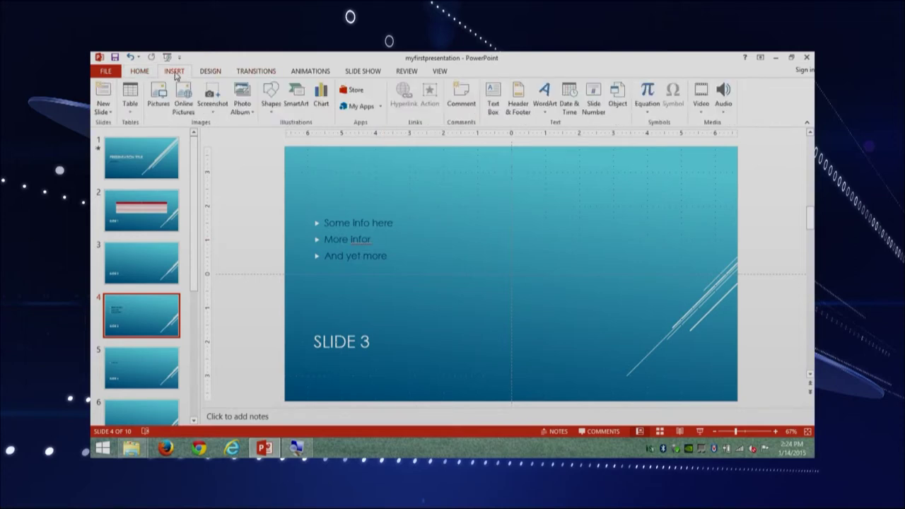
{"action": "left_click", "coordinate": [130, 95]}
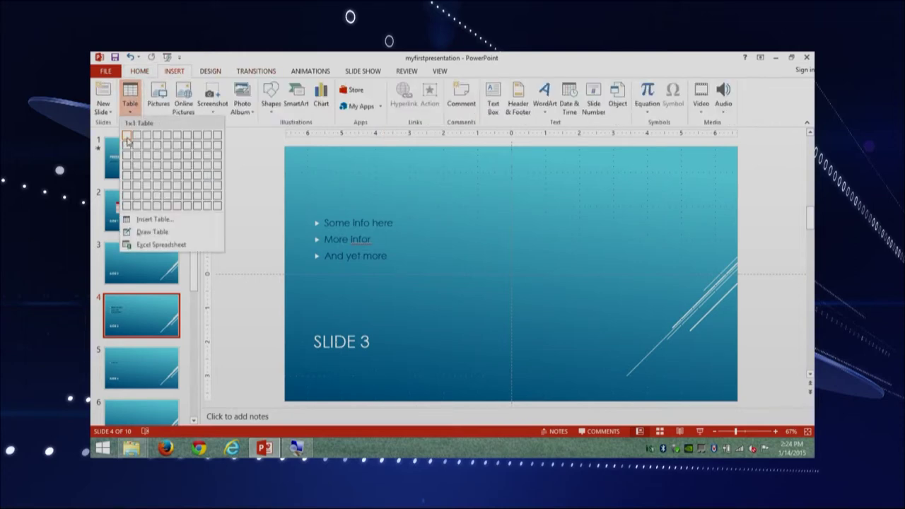
{"action": "left_click", "coordinate": [168, 168]}
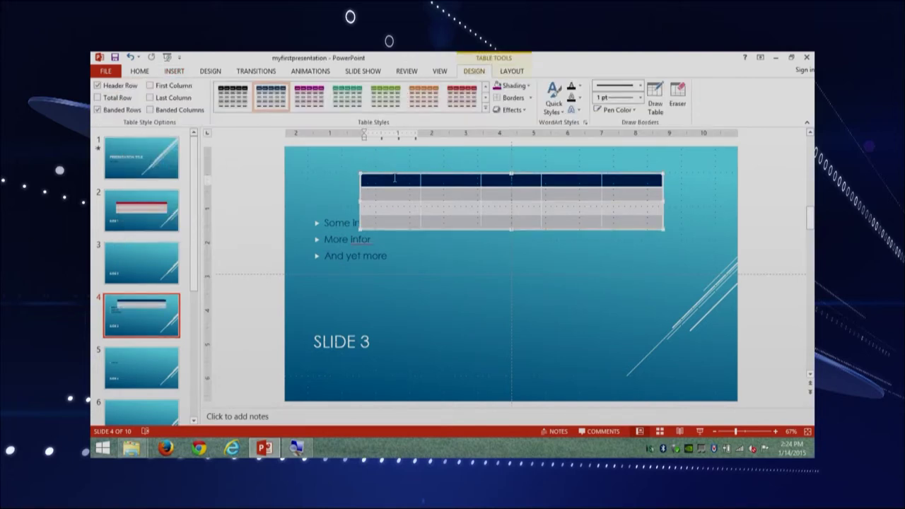
Move the table beside the bulleted text, then widen its first column and narrow its last one
{"action": "left_click_drag", "start_coordinate": [393, 175], "coordinate": [446, 222]}
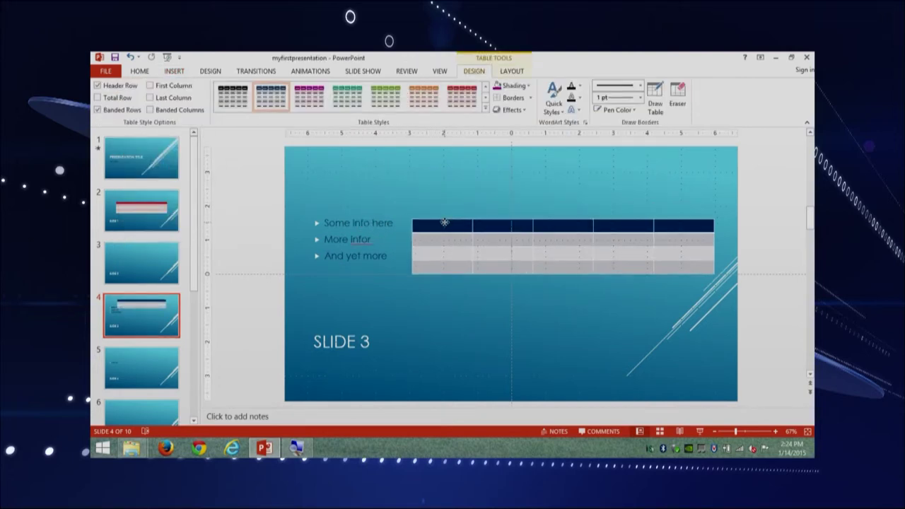
{"action": "left_click", "coordinate": [716, 254]}
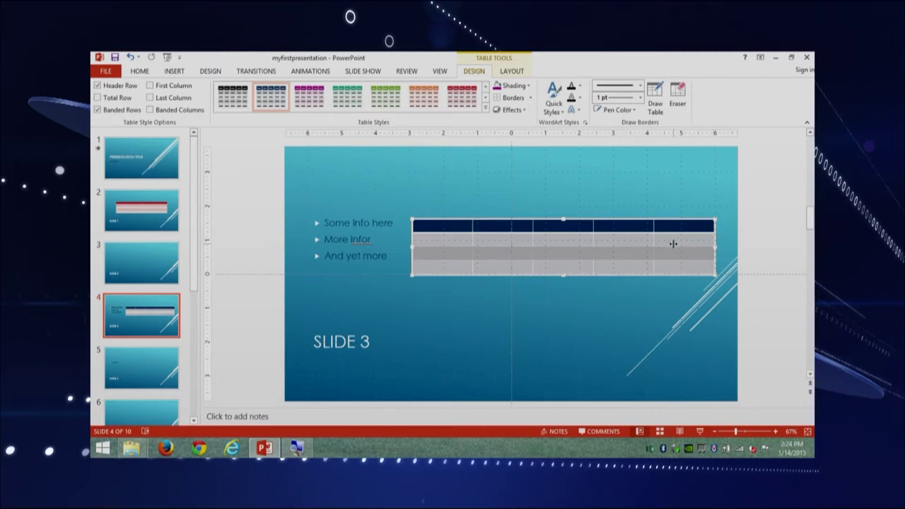
{"action": "left_click_drag", "start_coordinate": [673, 243], "coordinate": [674, 243]}
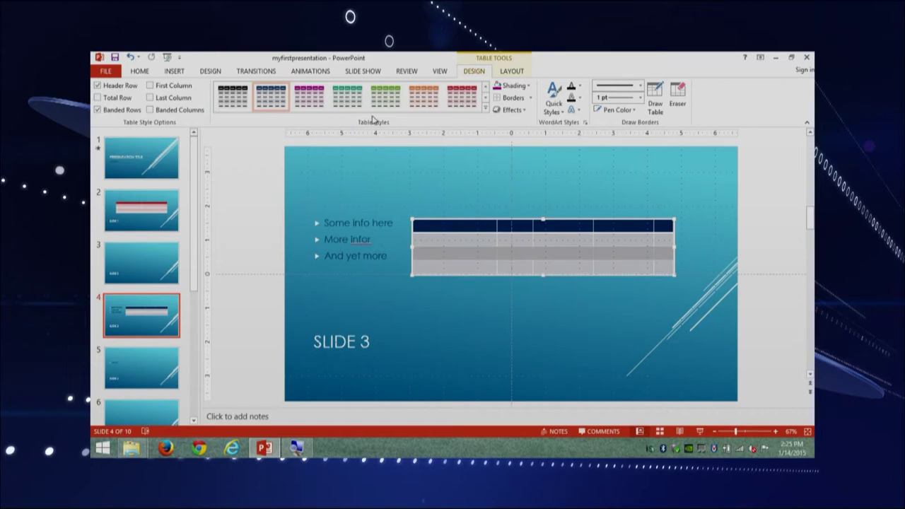
Apply the Fly In animation to the table on Slide 3 with the direction From Right
{"action": "left_click", "coordinate": [309, 71]}
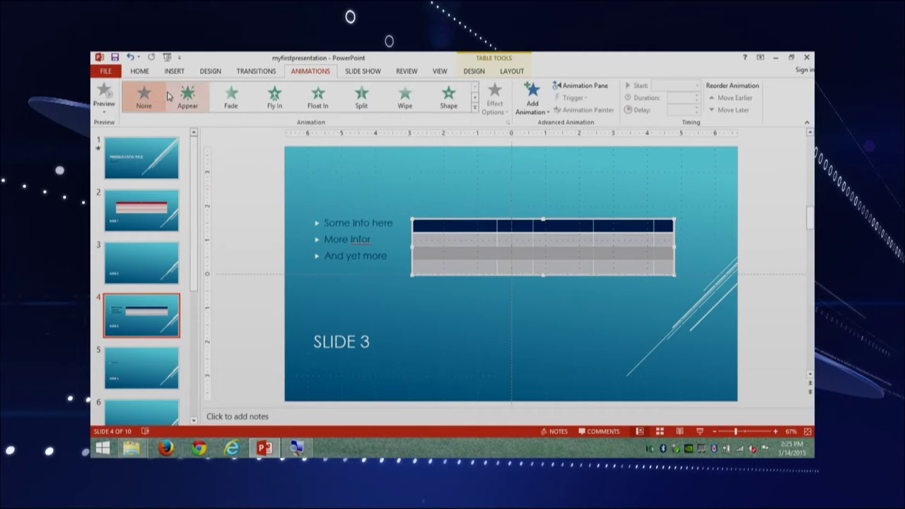
{"action": "left_click", "coordinate": [273, 98]}
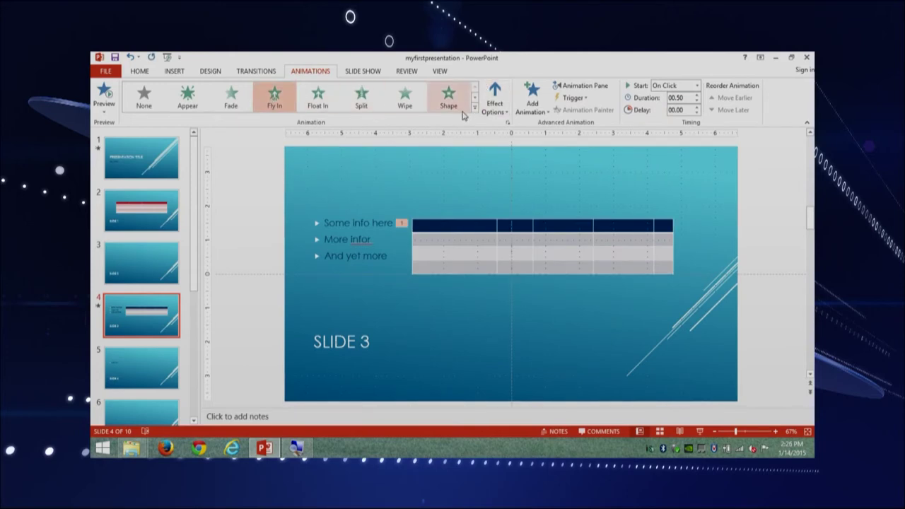
{"action": "left_click", "coordinate": [498, 111]}
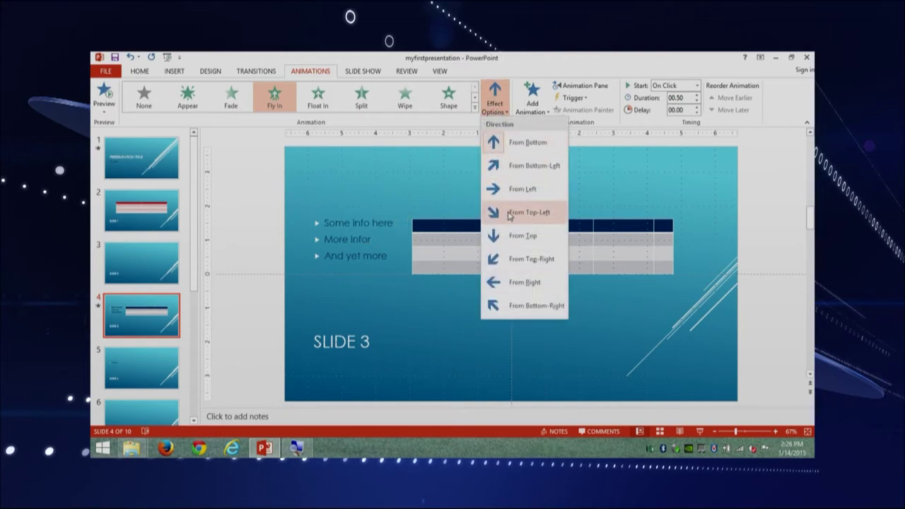
{"action": "left_click", "coordinate": [511, 284]}
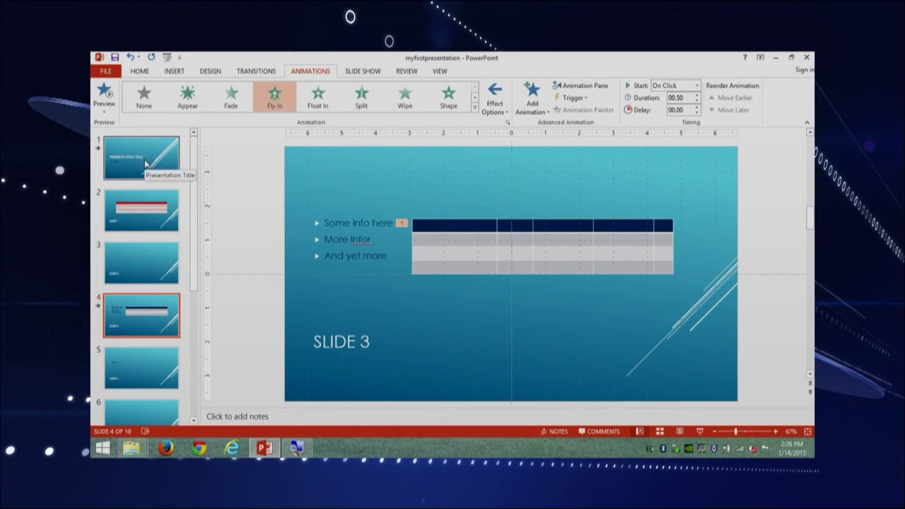
Run the slide show from the current slide to check the table's animation and advance to Slide 5
{"action": "left_click", "coordinate": [699, 431]}
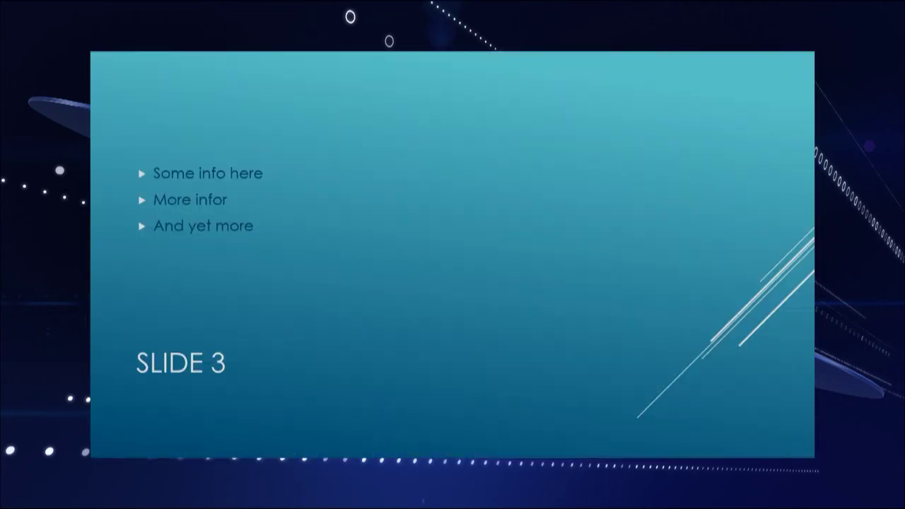
{"action": "key", "text": "space"}
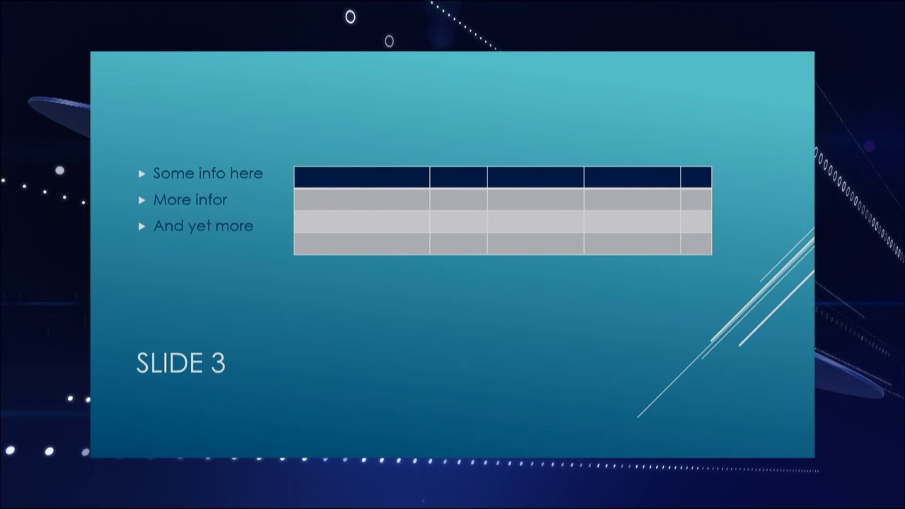
{"action": "key", "text": "space"}
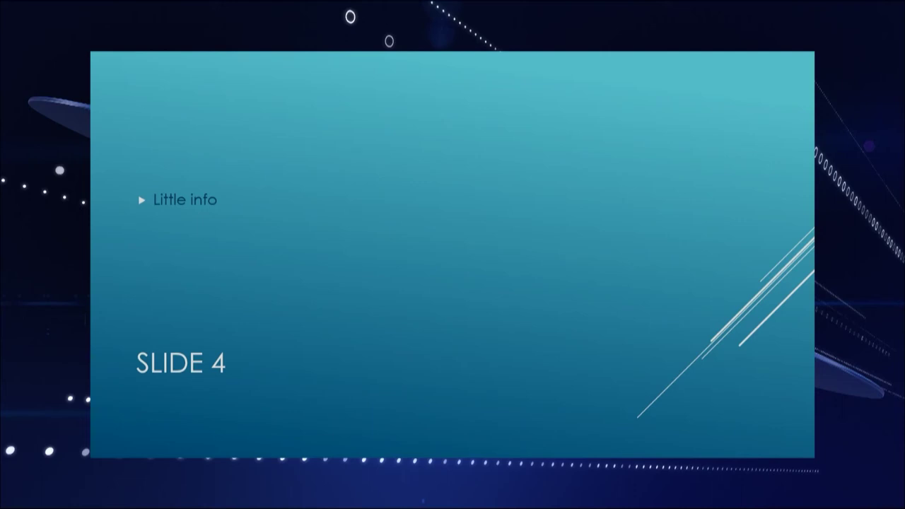
{"action": "key", "text": "space"}
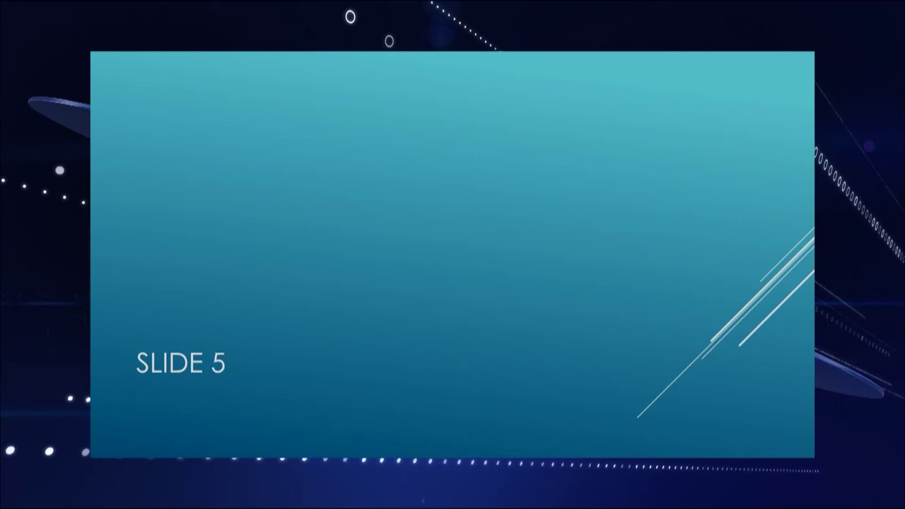